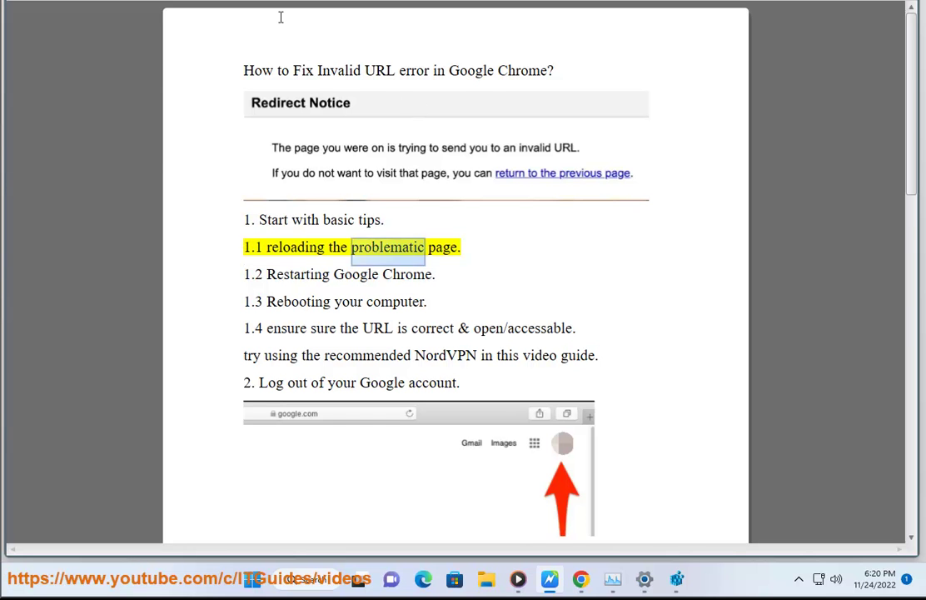
Switch to Chrome, reload the "windows safe mode" search results page, and return to the guide document.
click(582, 580)
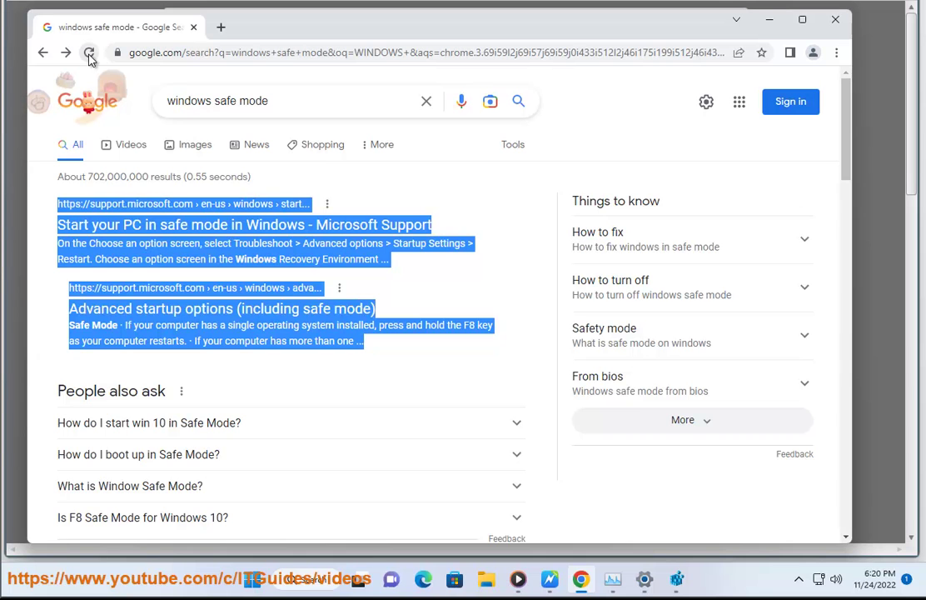
click(88, 52)
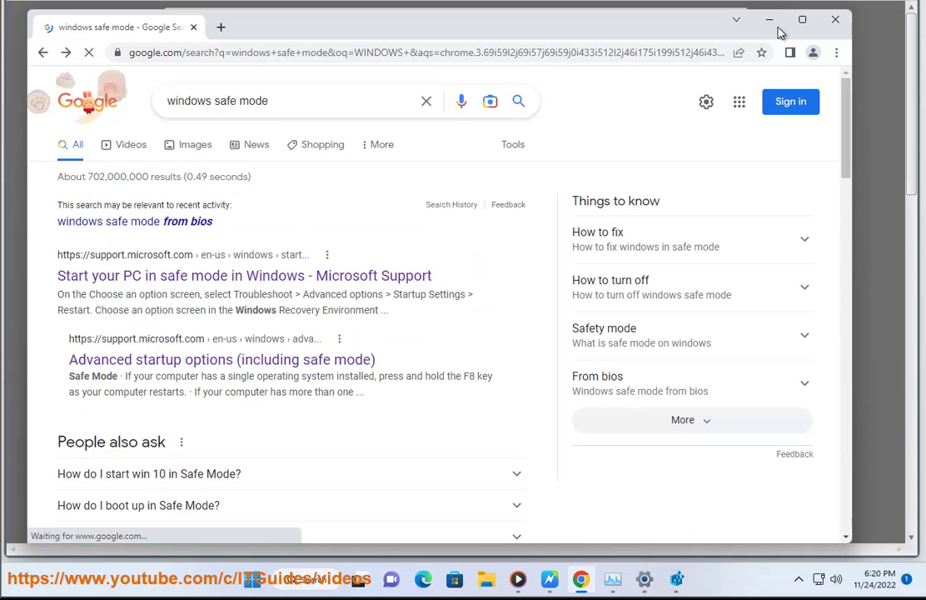
click(769, 18)
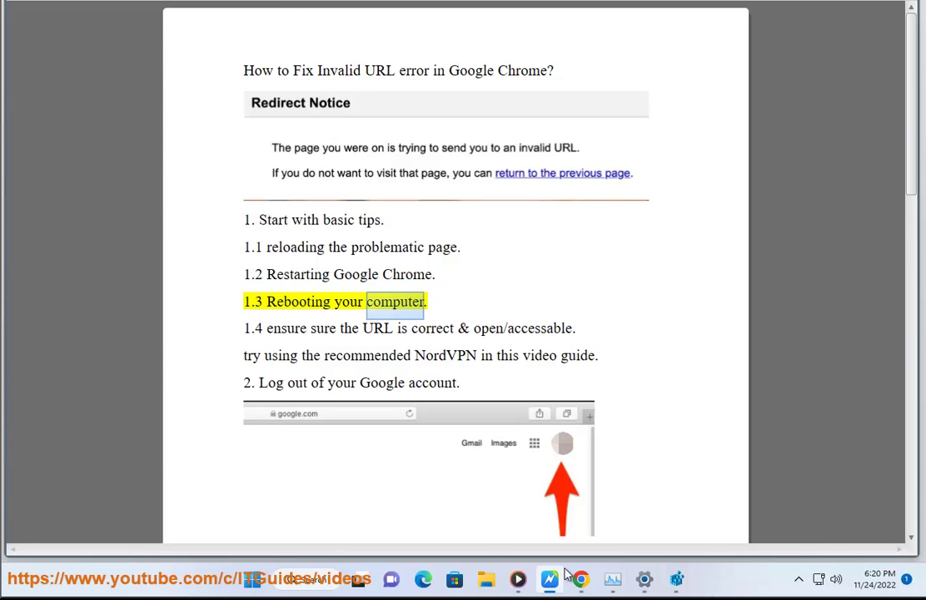
Look at Chrome's exit option and the Windows power options, and return to the guide document.
key(alt+Tab)
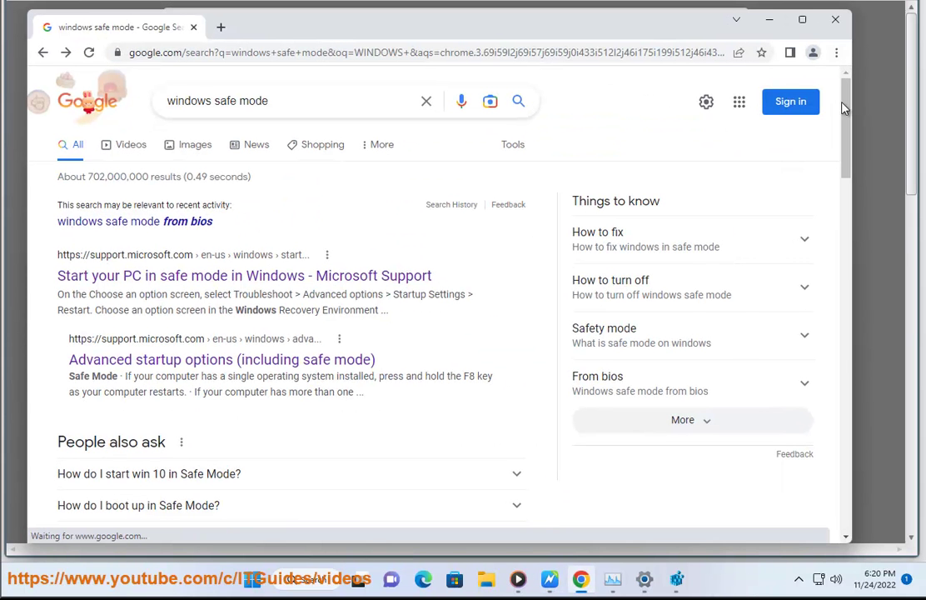
click(838, 52)
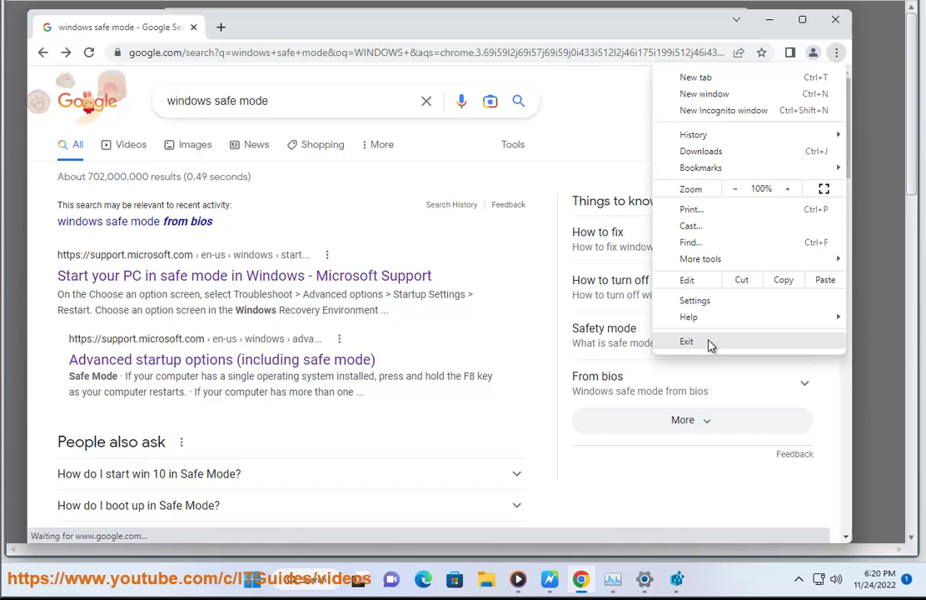
click(251, 579)
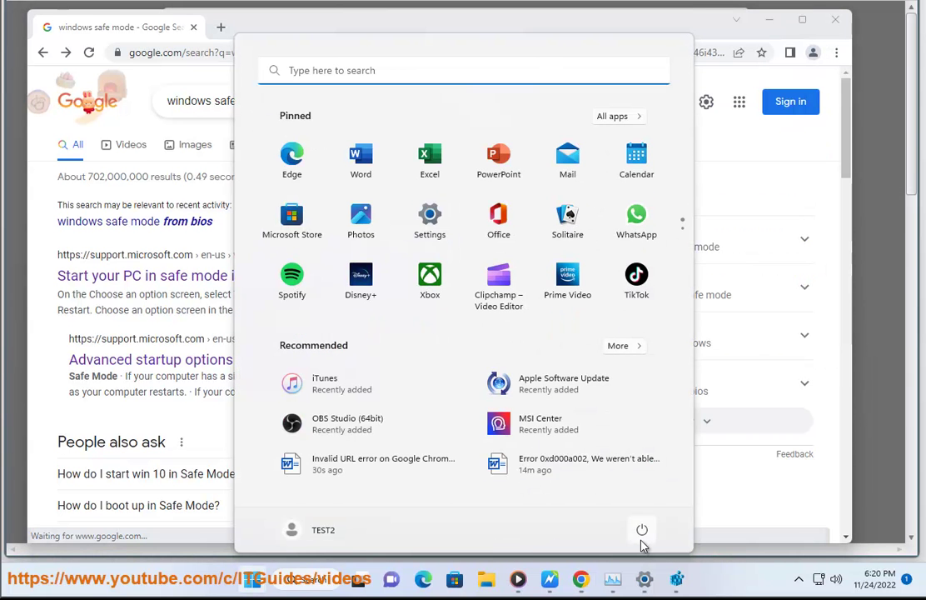
click(642, 529)
shift+click(649, 501)
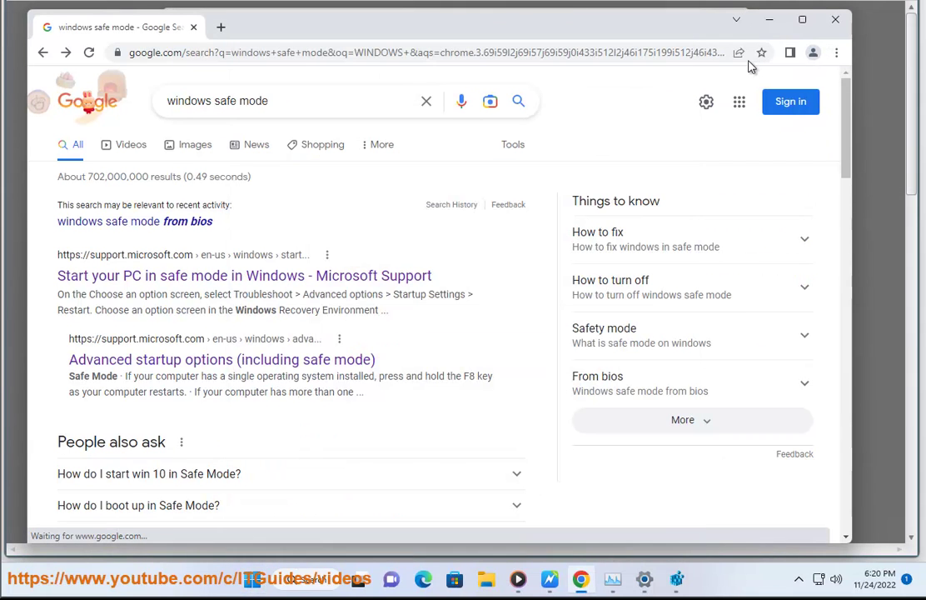
click(768, 28)
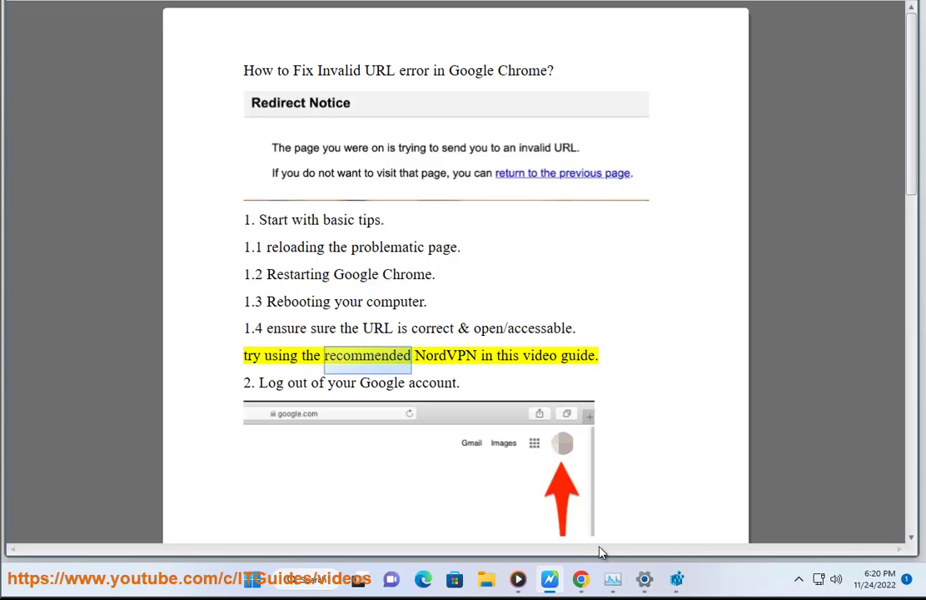
Open the Microsoft Support safe mode result in a new Chrome tab and load its address with the ID's second segment altered to "db8X".
click(580, 578)
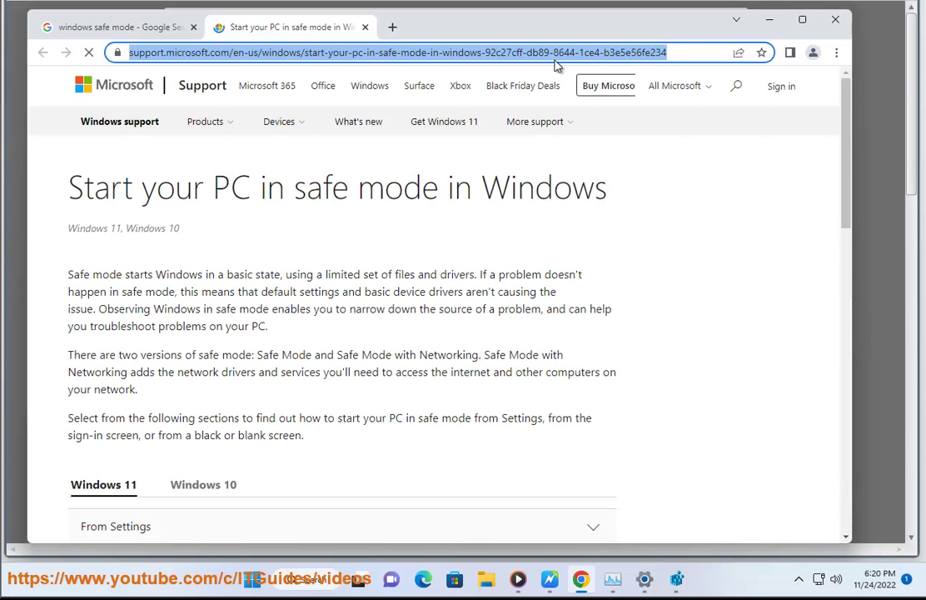
click(580, 52)
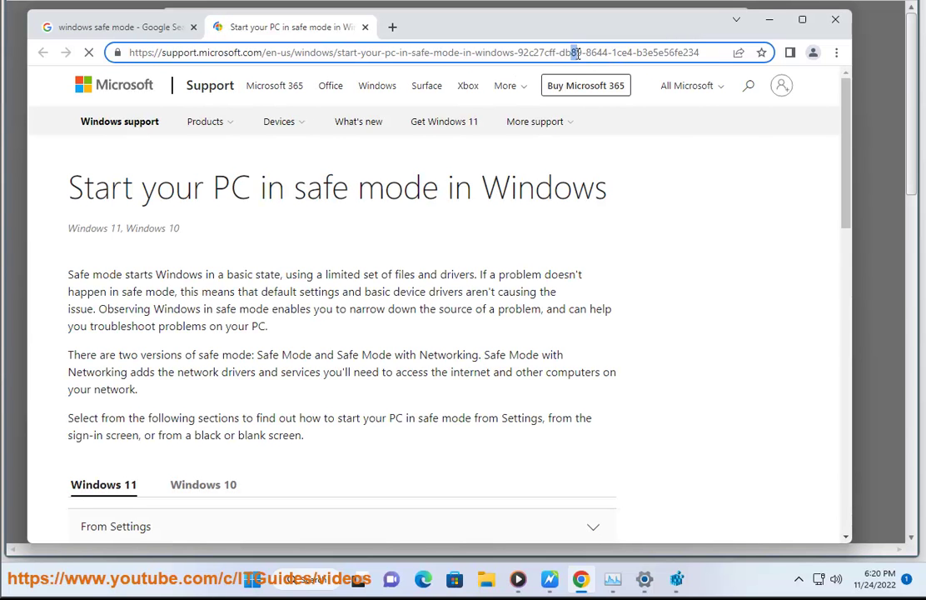
click(579, 53)
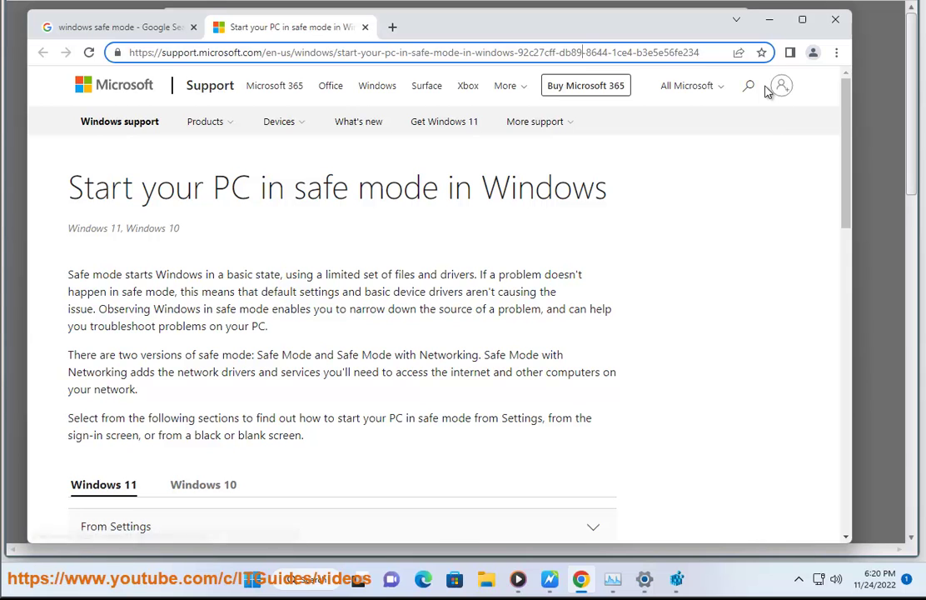
key(BackSpace)
text(x)
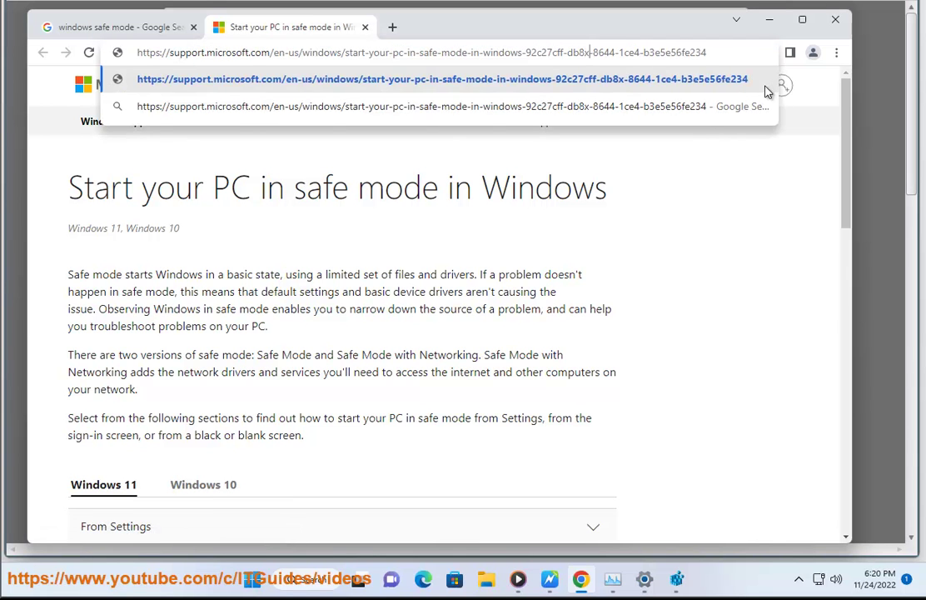
key(BackSpace)
text(X)
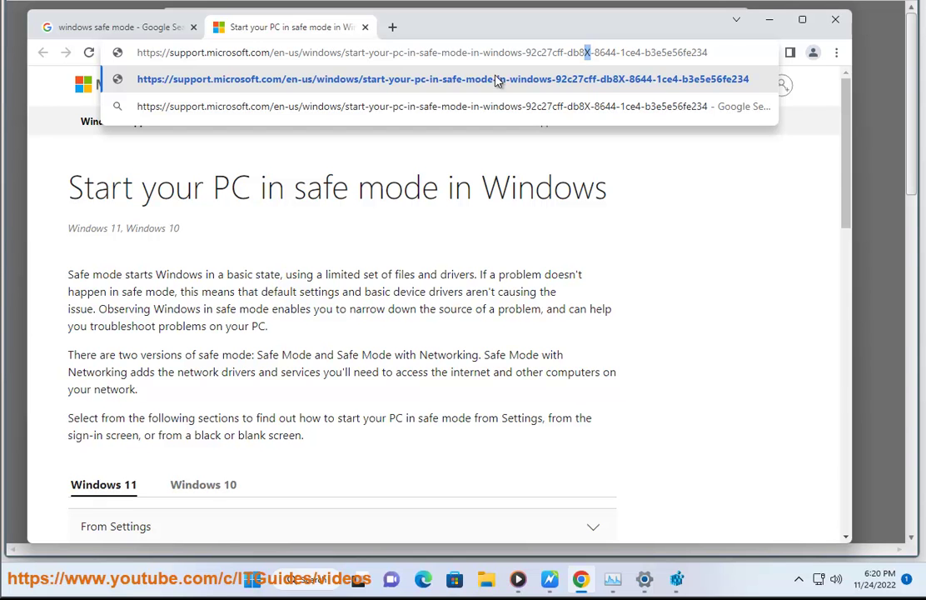
key(Return)
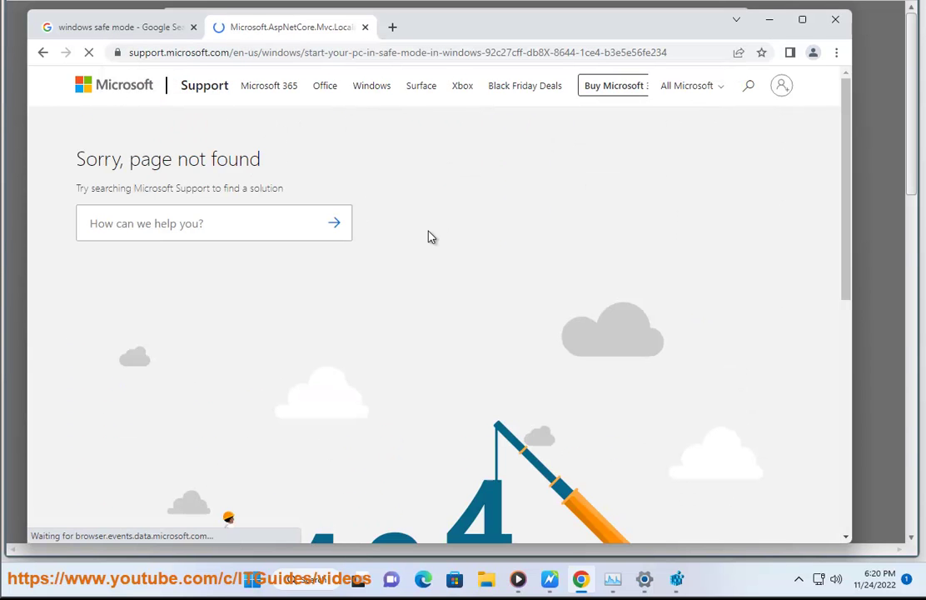
Highlight the error heading and load the page address with the ID's second segment changed to "db80".
drag(259, 158, 84, 157)
click(563, 52)
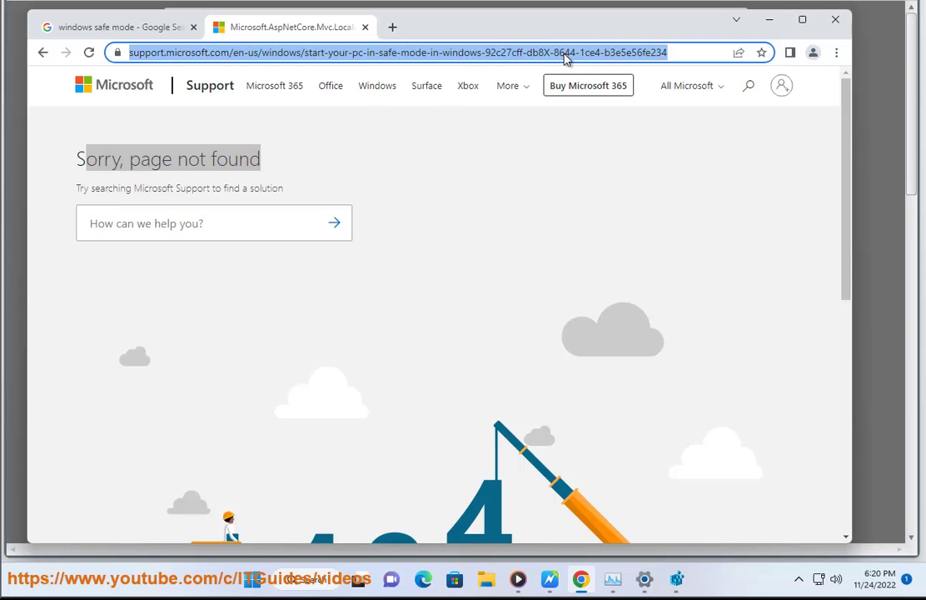
click(574, 53)
key(BackSpace)
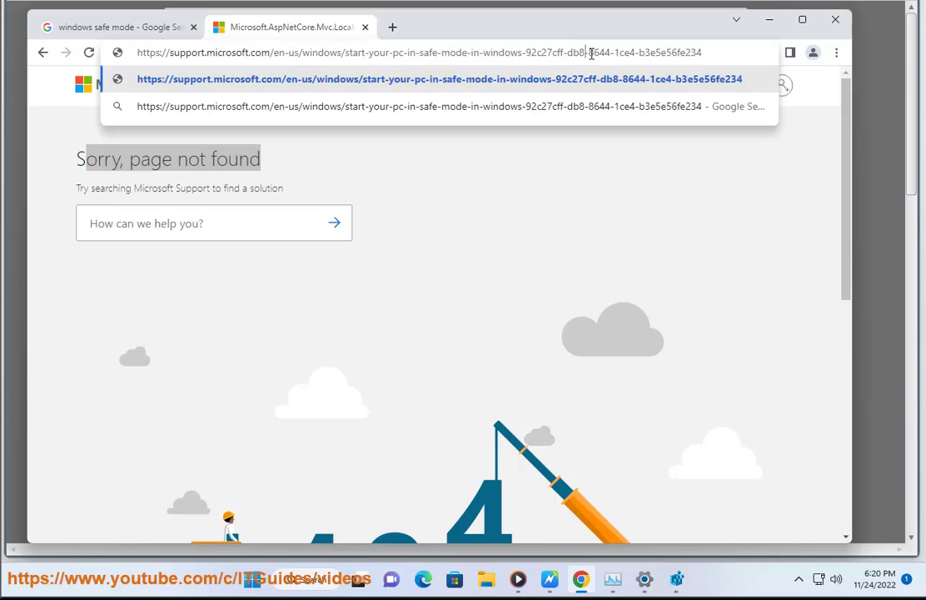
text(0)
click(605, 80)
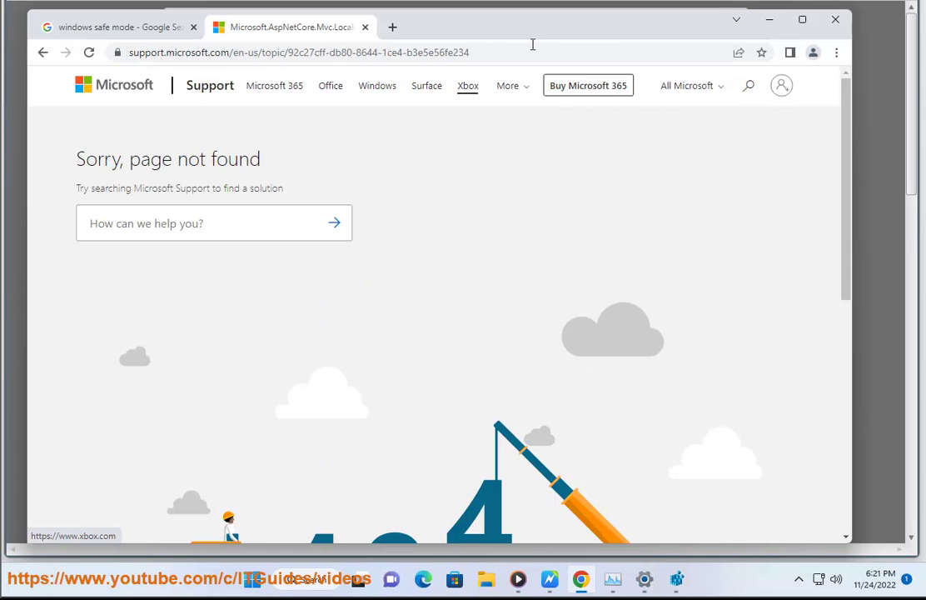
Open the original "Start your PC in safe mode in Windows" result in a new tab and compare its address with the altered one.
click(79, 29)
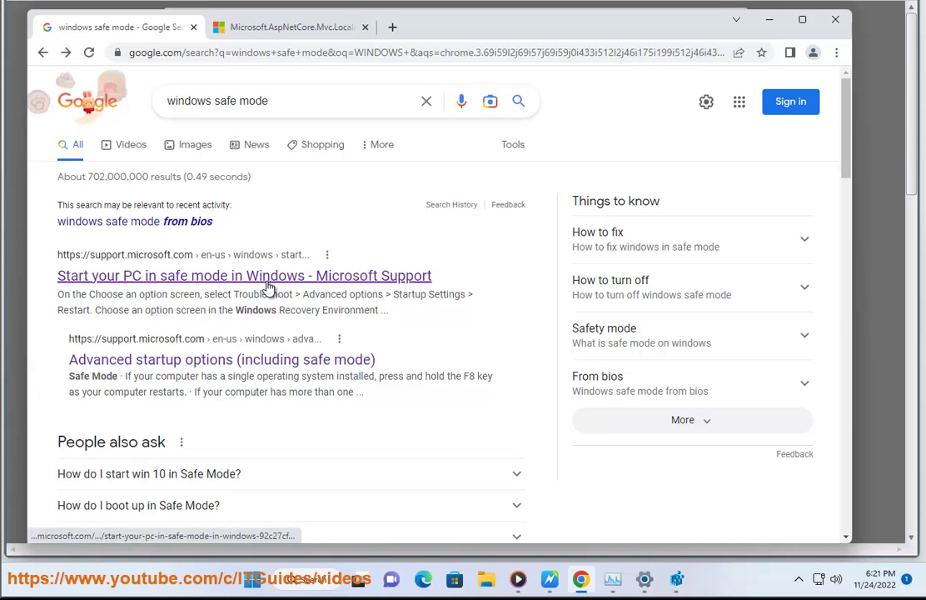
right_click(266, 280)
click(309, 296)
click(288, 26)
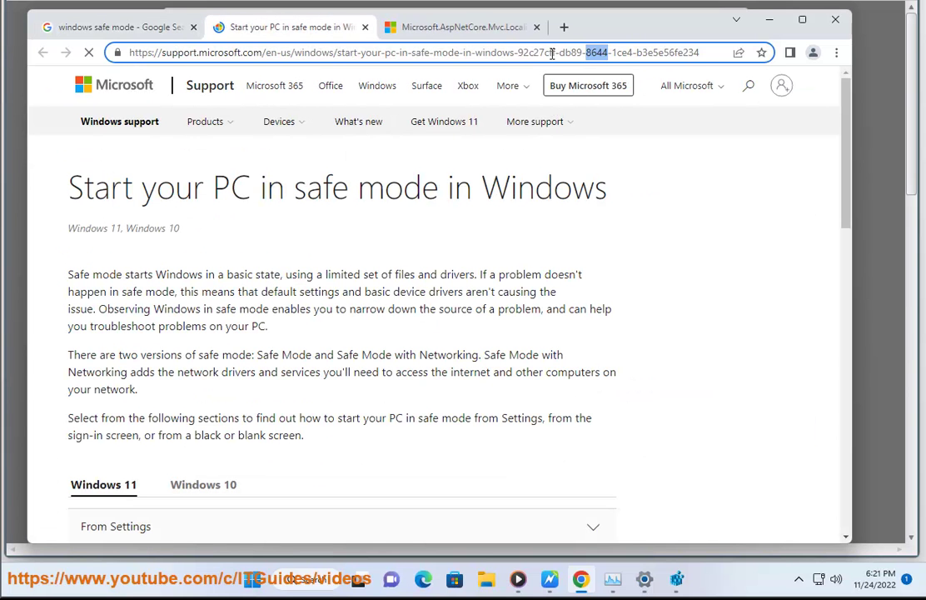
click(466, 27)
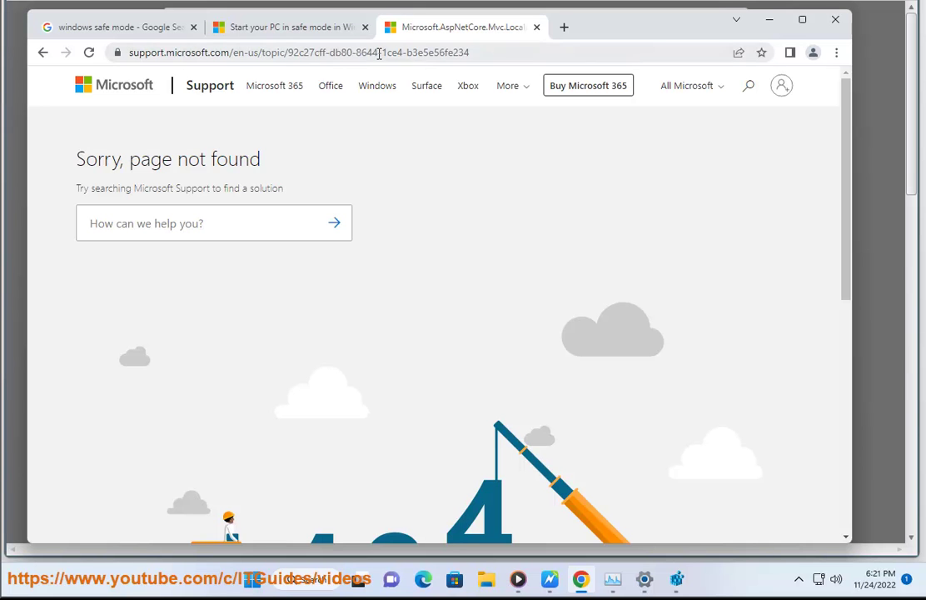
drag(379, 54, 357, 54)
click(331, 27)
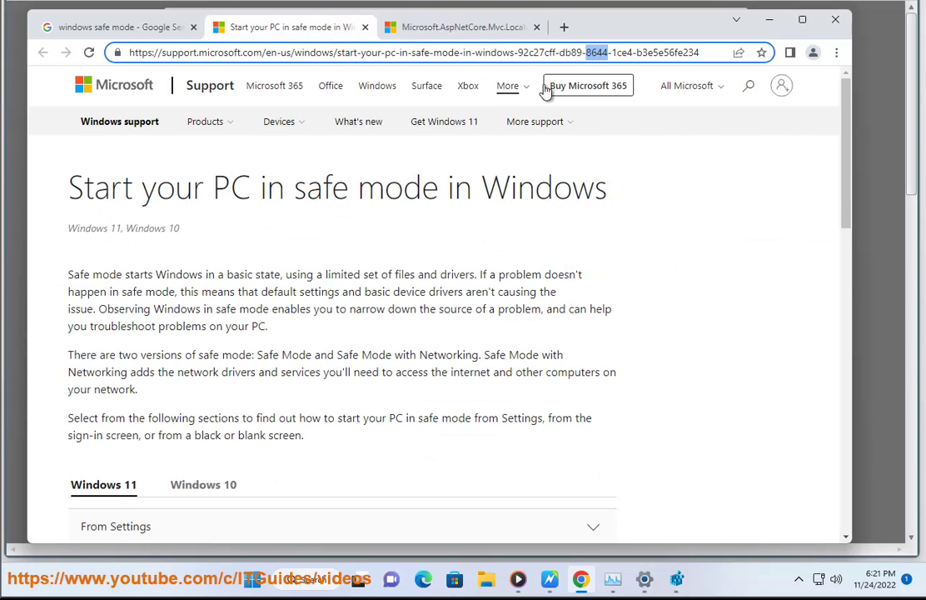
Correct the ID's second segment to "db89" in the altered address, load the page, and return to the guide document.
click(437, 27)
click(381, 52)
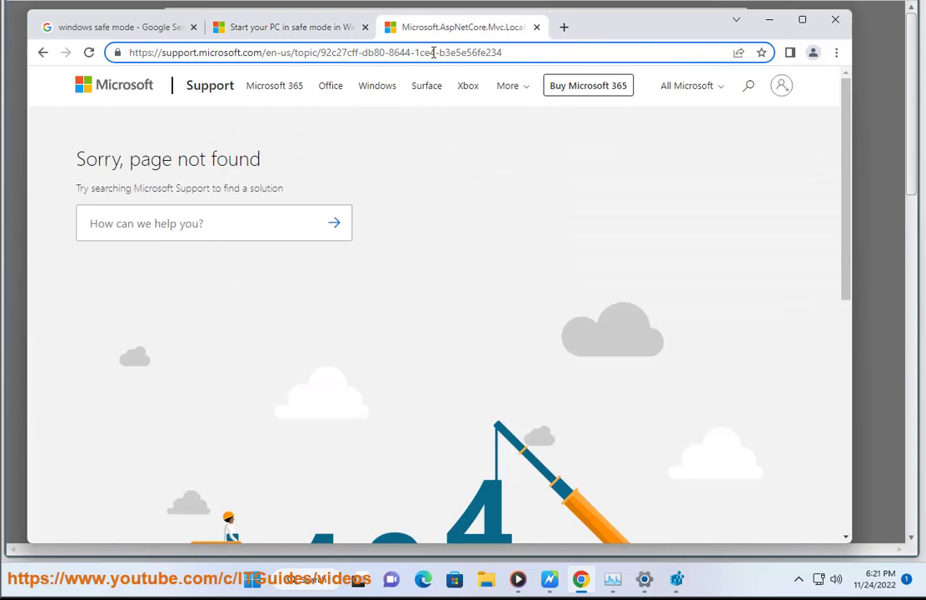
key(BackSpace)
text(9)
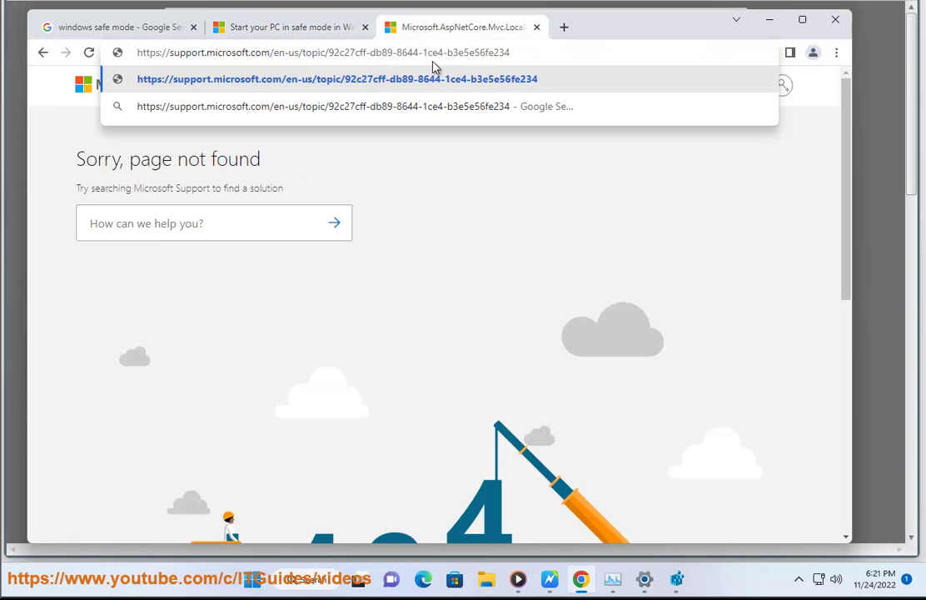
key(Return)
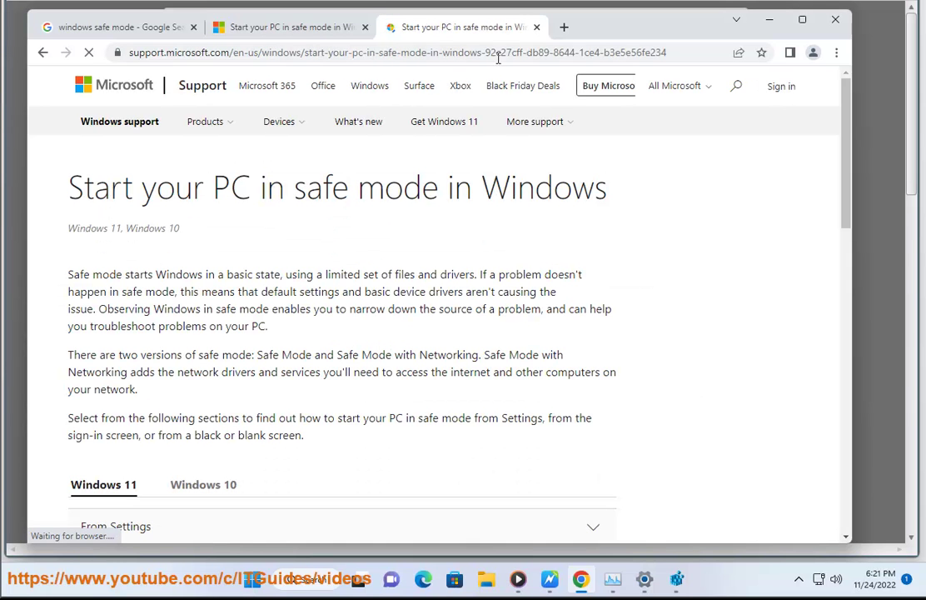
click(768, 18)
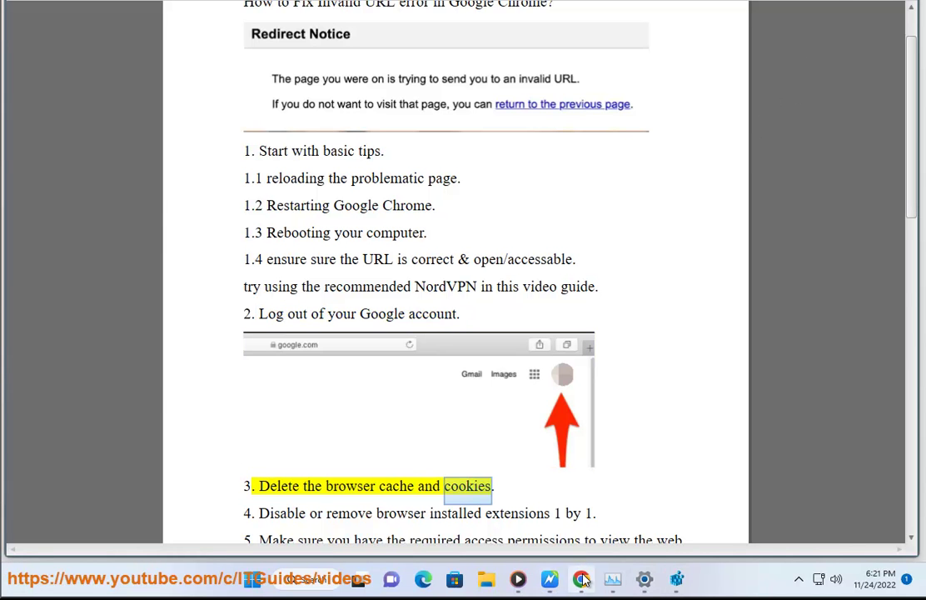
Highlight the word "cache" in the guide document's tip about deleting browser cache and cookies.
key(alt+Tab)
click(769, 20)
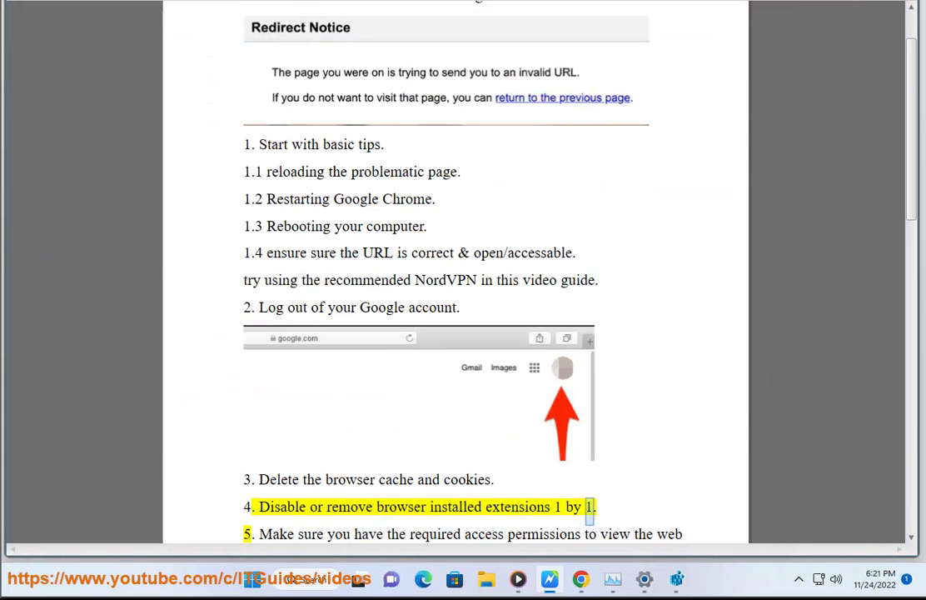
drag(476, 494, 355, 446)
double_click(400, 487)
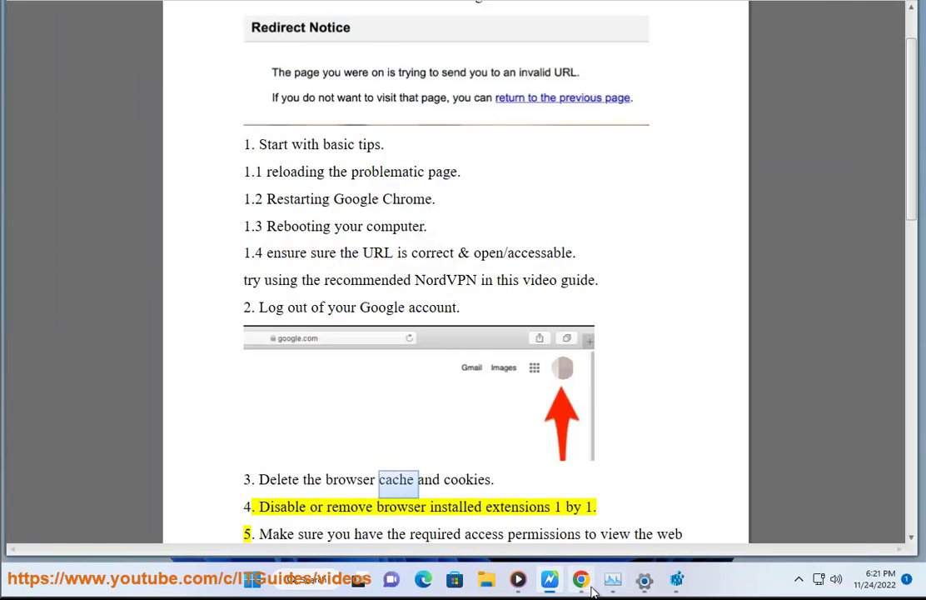
Search Chrome's settings for "CACHE" and open the clear browsing data options.
click(580, 578)
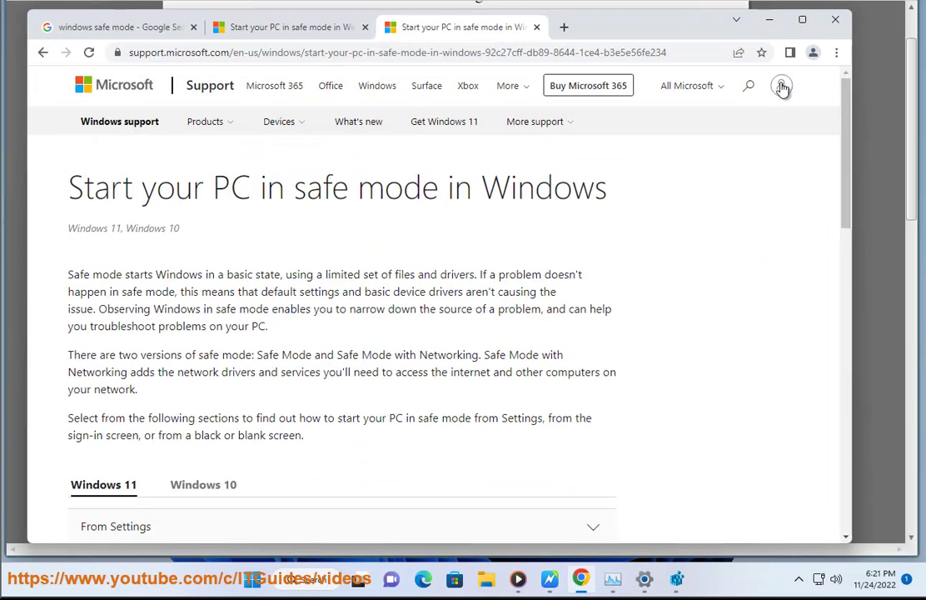
click(835, 53)
click(744, 291)
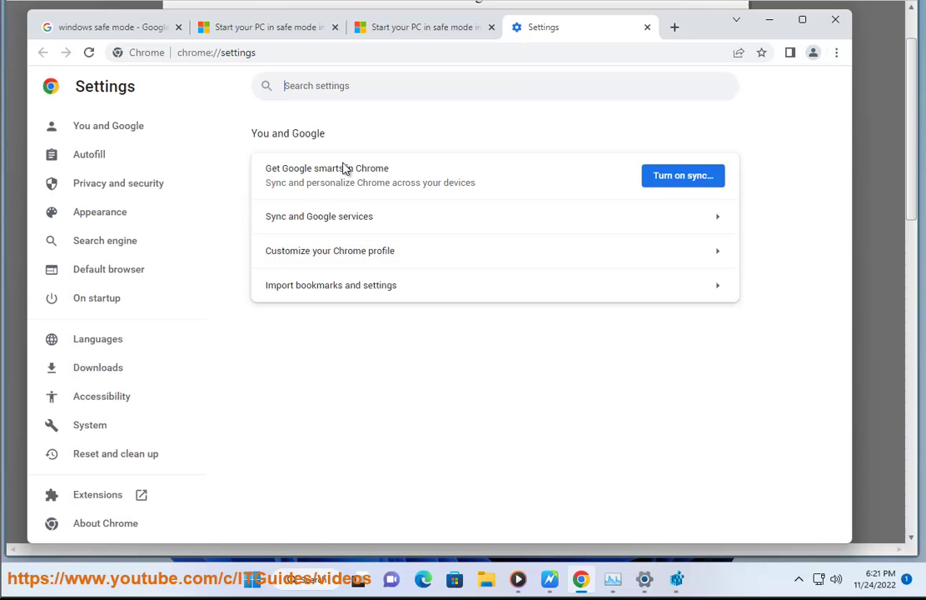
click(448, 85)
text(CA)
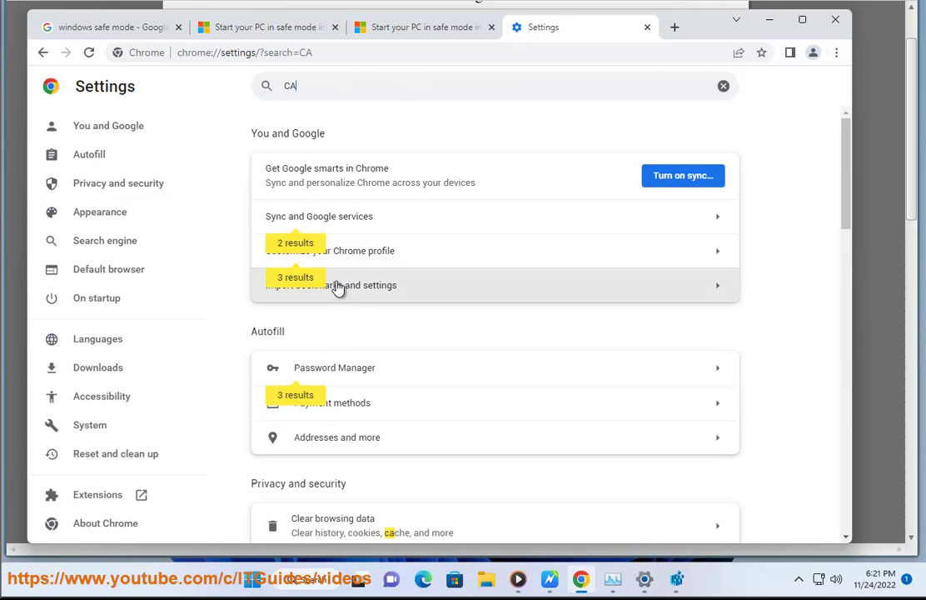
text(CHE)
click(386, 181)
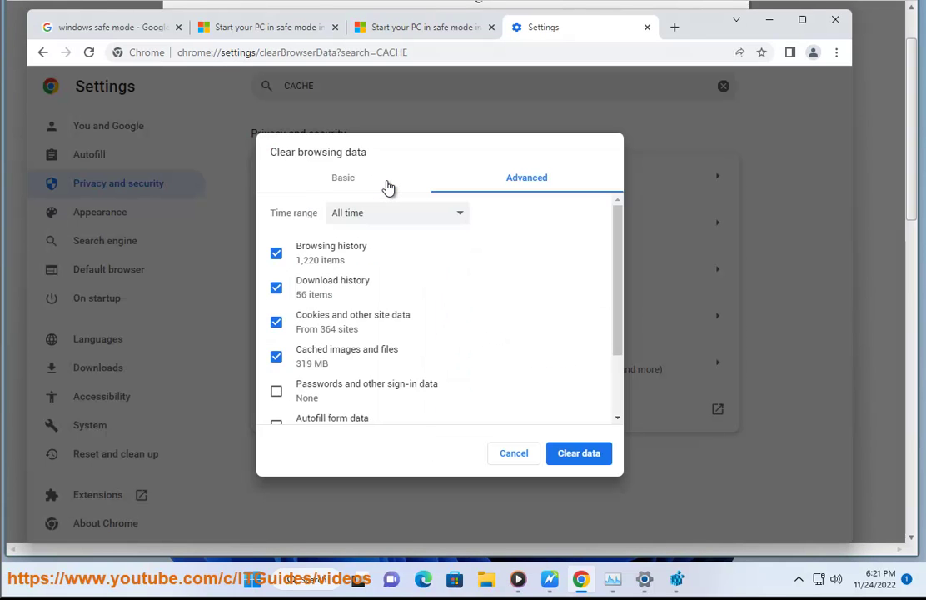
Include autofill form data, site settings and hosted app data in the browsing data to clear, and cancel the clearing.
scroll(398, 300, down, 2)
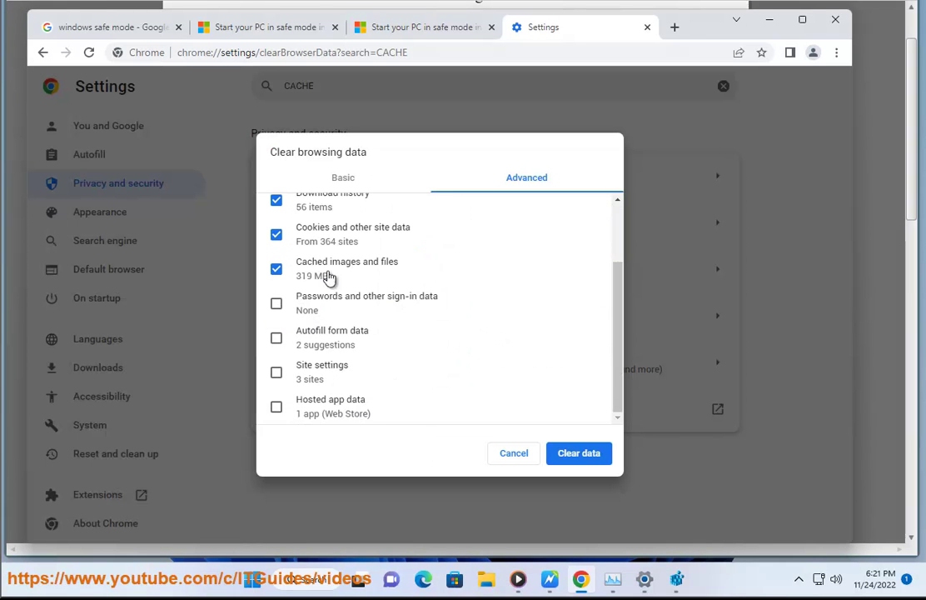
click(296, 336)
click(291, 371)
click(302, 407)
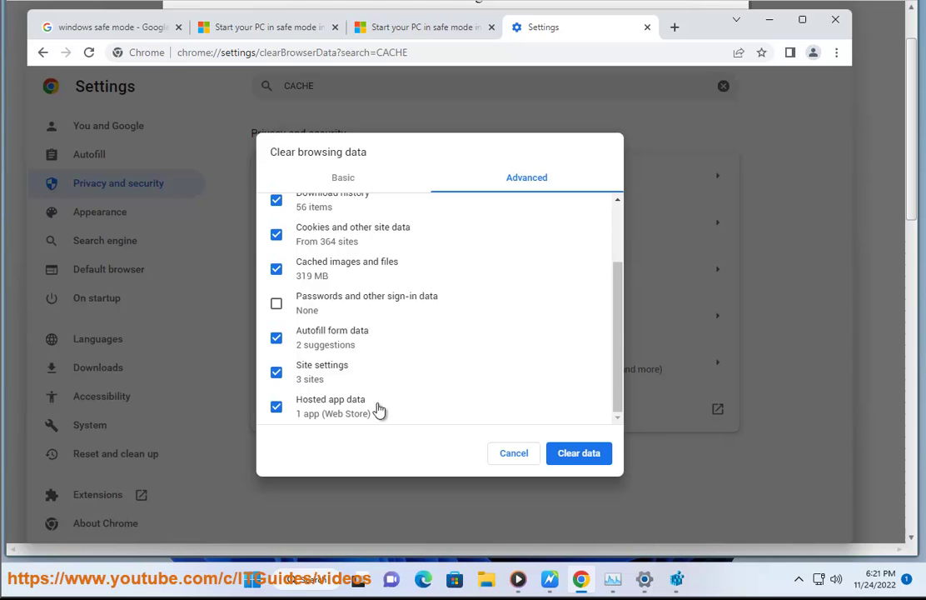
click(522, 456)
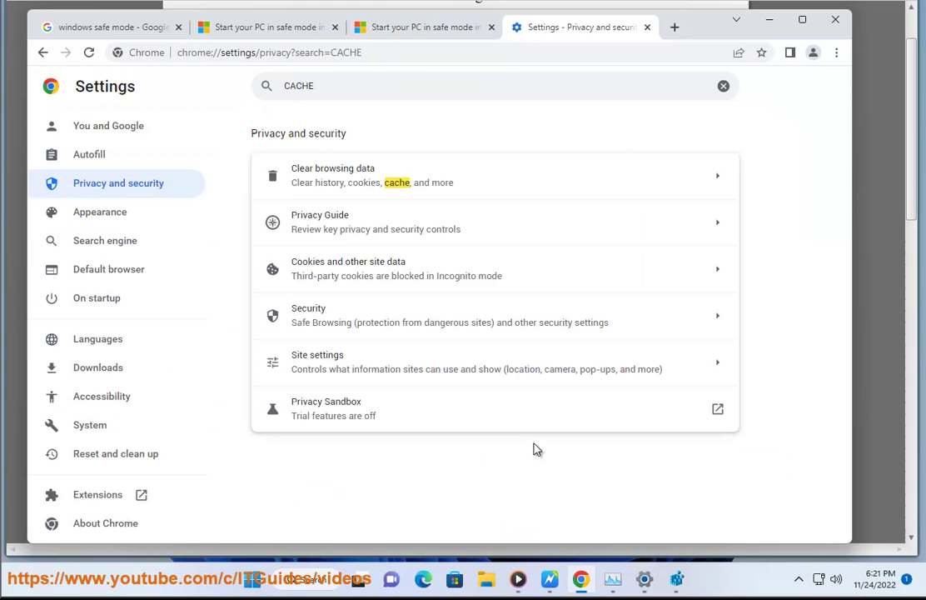
Open Chrome's extensions management page.
click(836, 52)
click(721, 243)
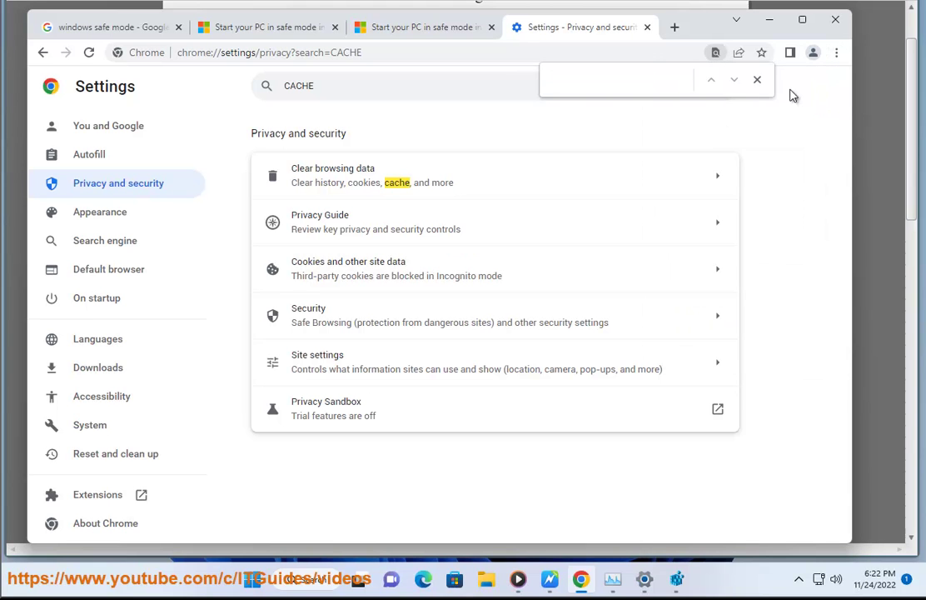
click(836, 51)
mouse_move(746, 259)
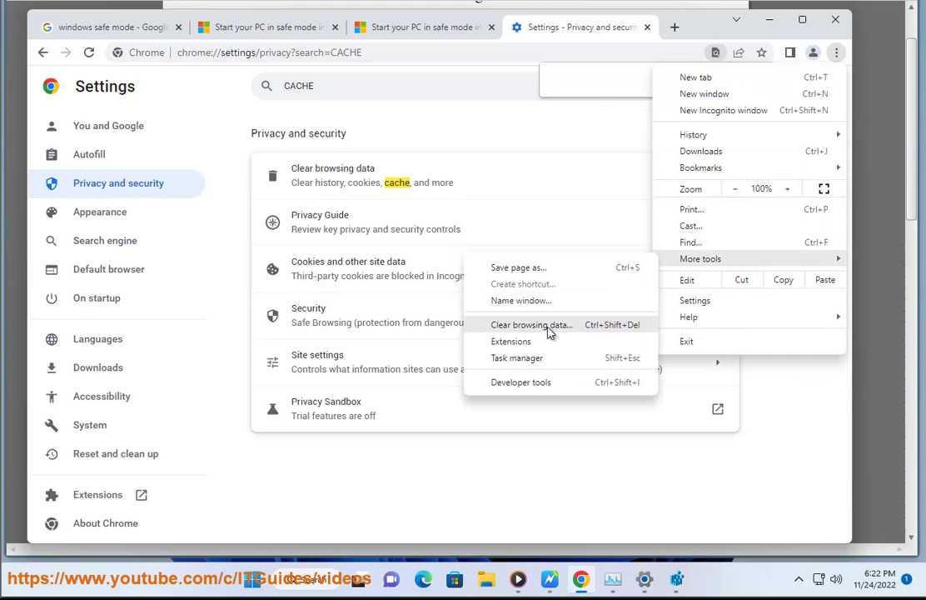
click(548, 342)
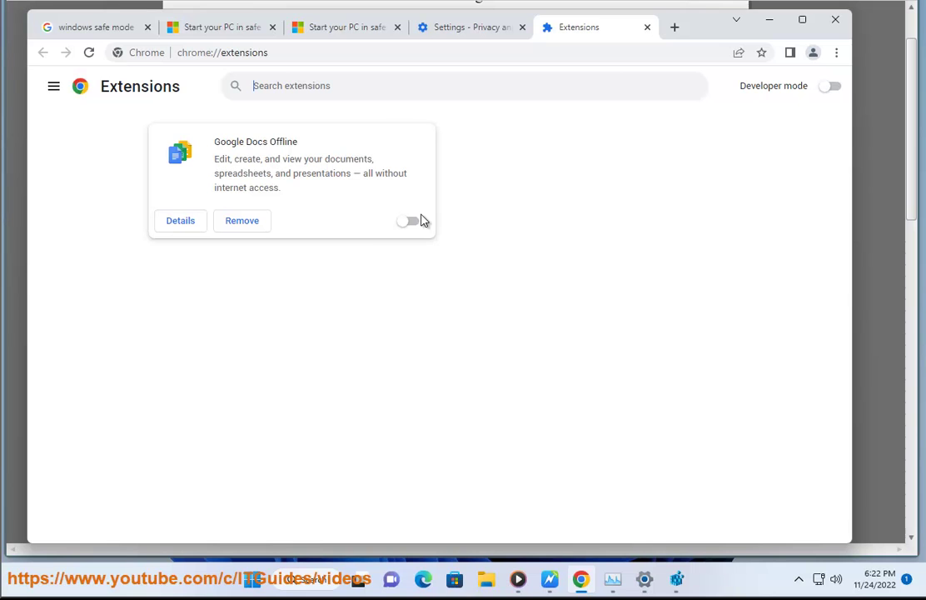
Reload the second "Start your PC in safe mode in Windows" support page and return to the guide document.
click(341, 33)
click(90, 54)
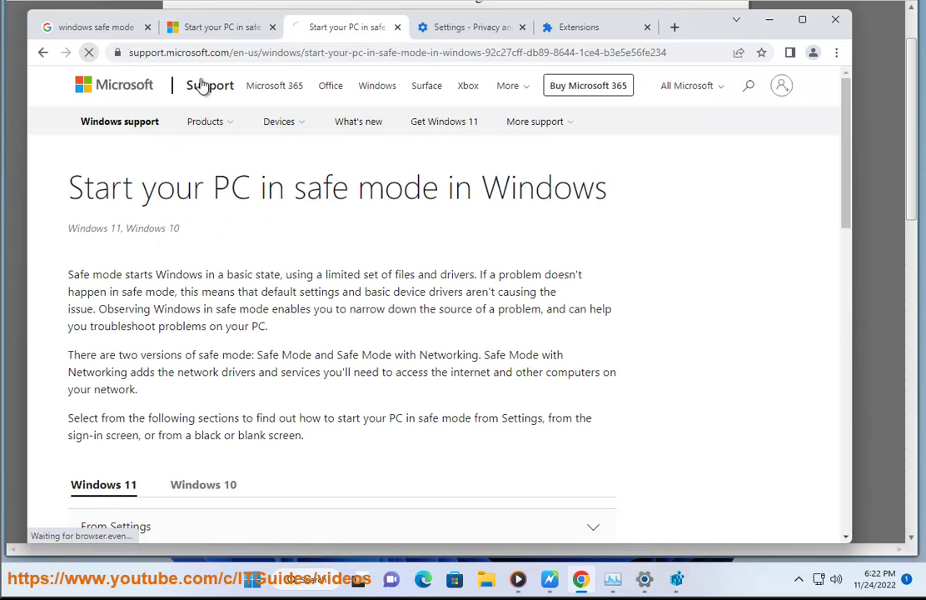
click(767, 18)
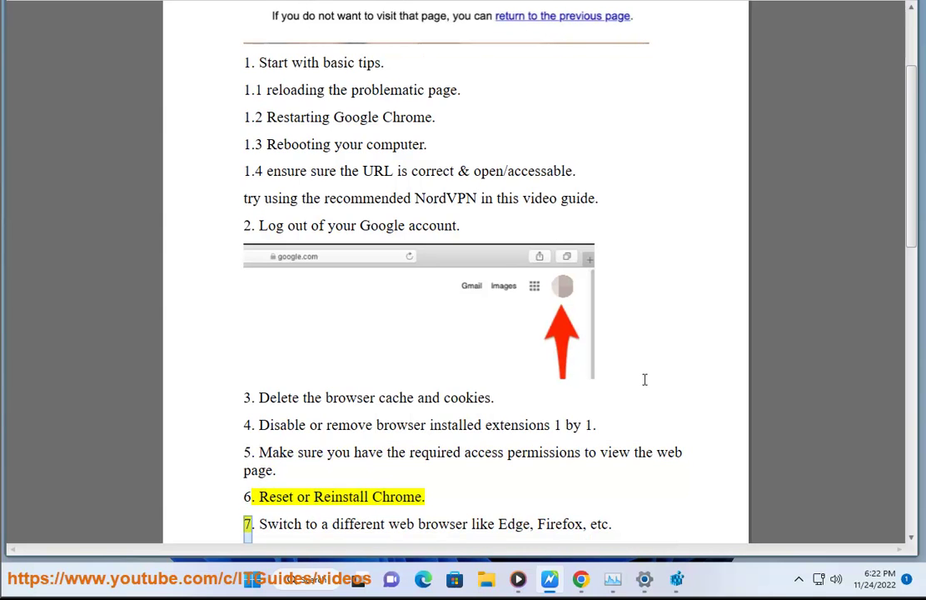
Search Chrome's settings for "RESET" in place of the earlier search and open the option to restore settings to their original defaults.
key(alt+Tab)
click(579, 26)
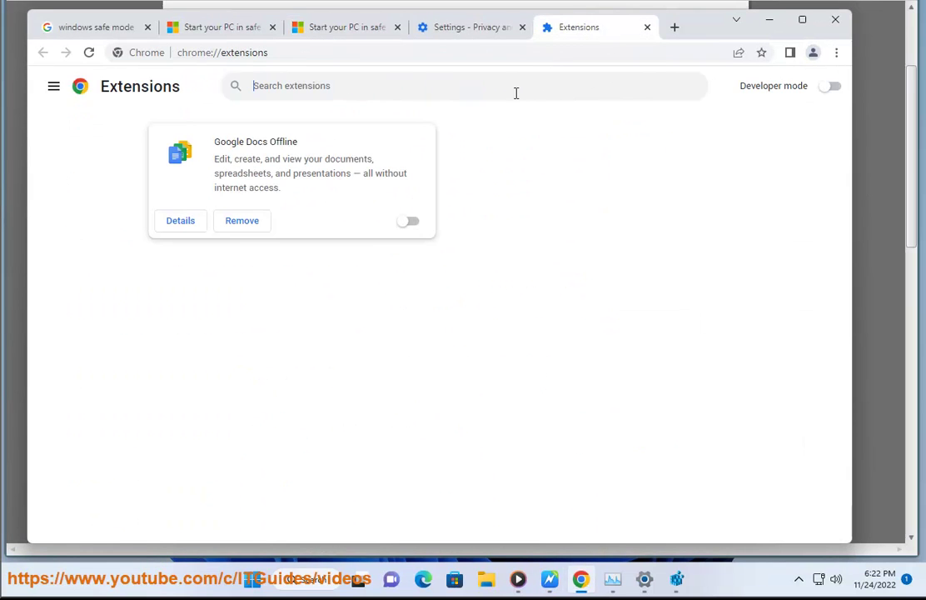
click(480, 33)
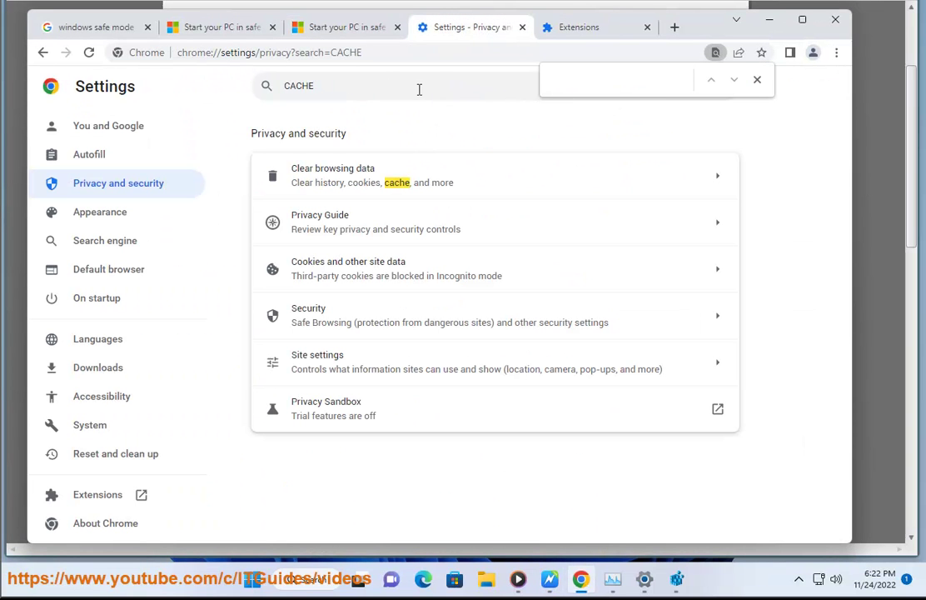
click(757, 80)
click(723, 86)
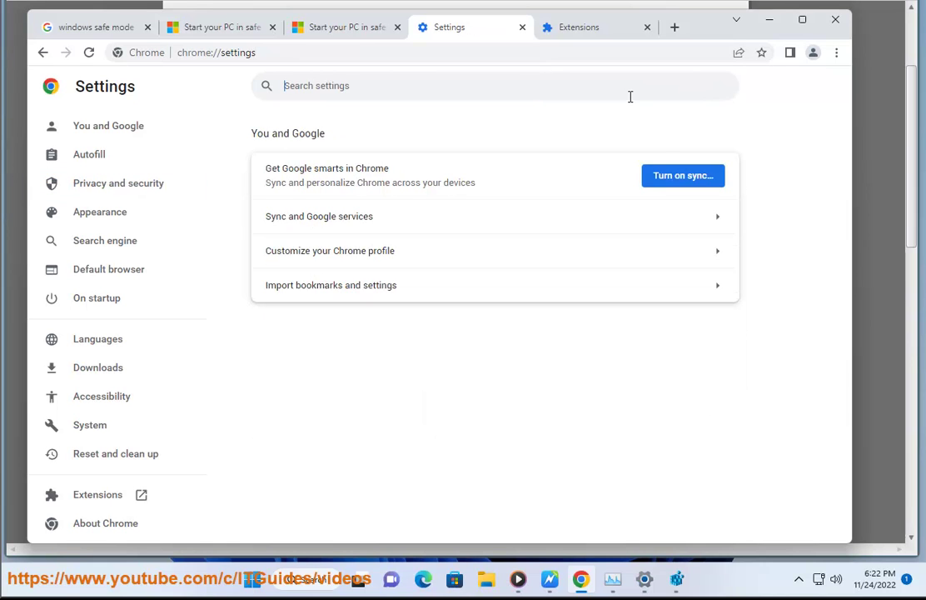
text(RESET)
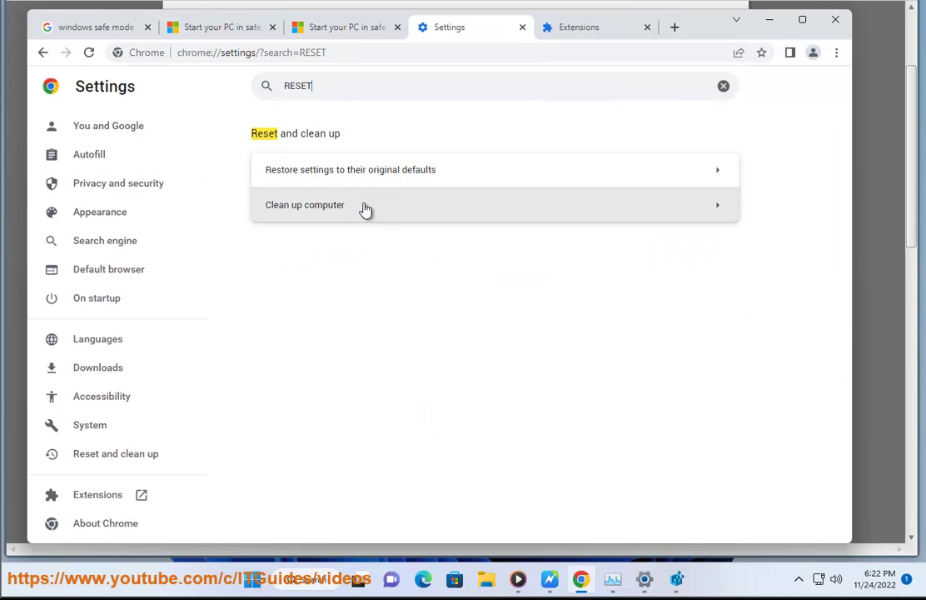
click(361, 171)
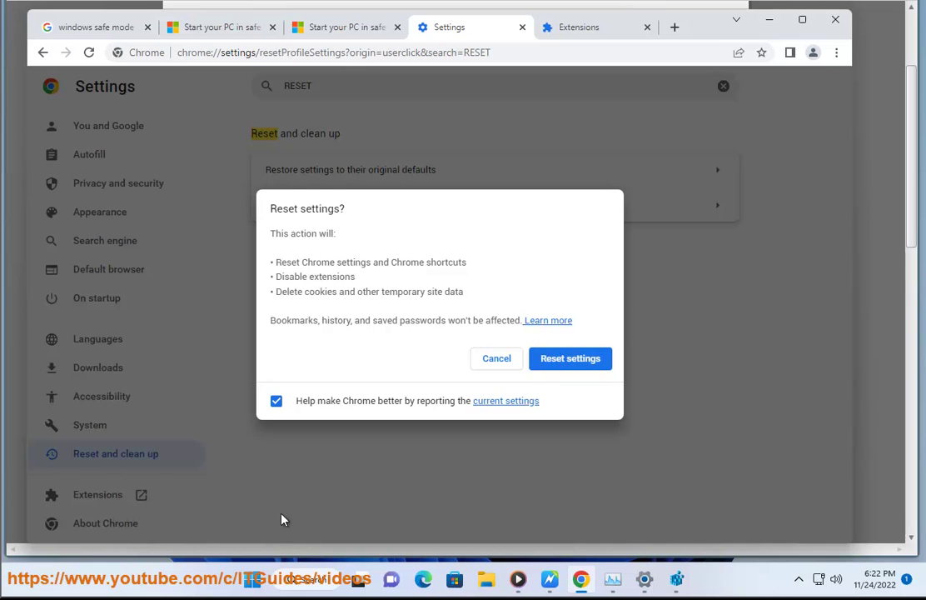
Find Google Chrome among the installed apps in Windows Settings by searching "GOOGLE", open its options, and return to the guide document.
click(644, 579)
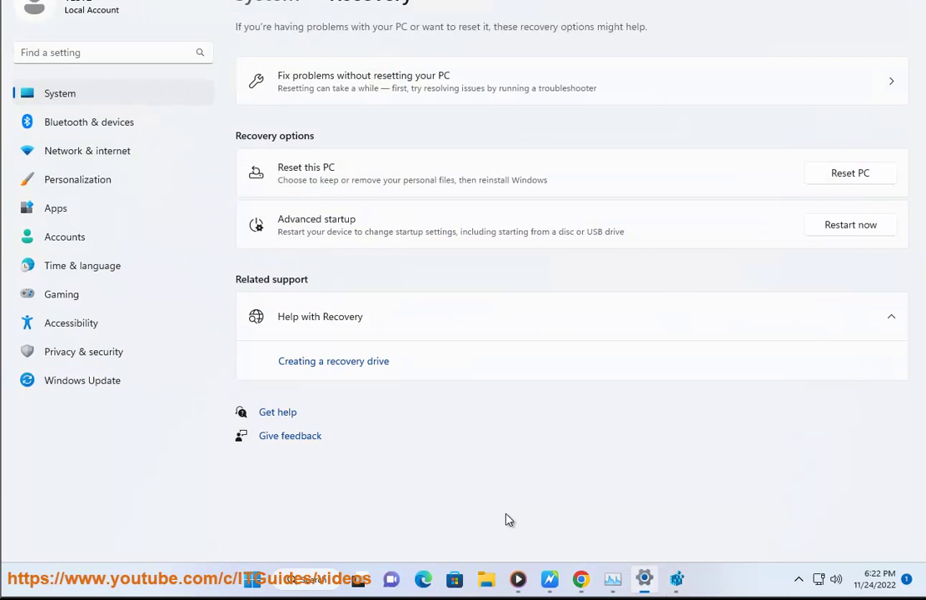
click(99, 218)
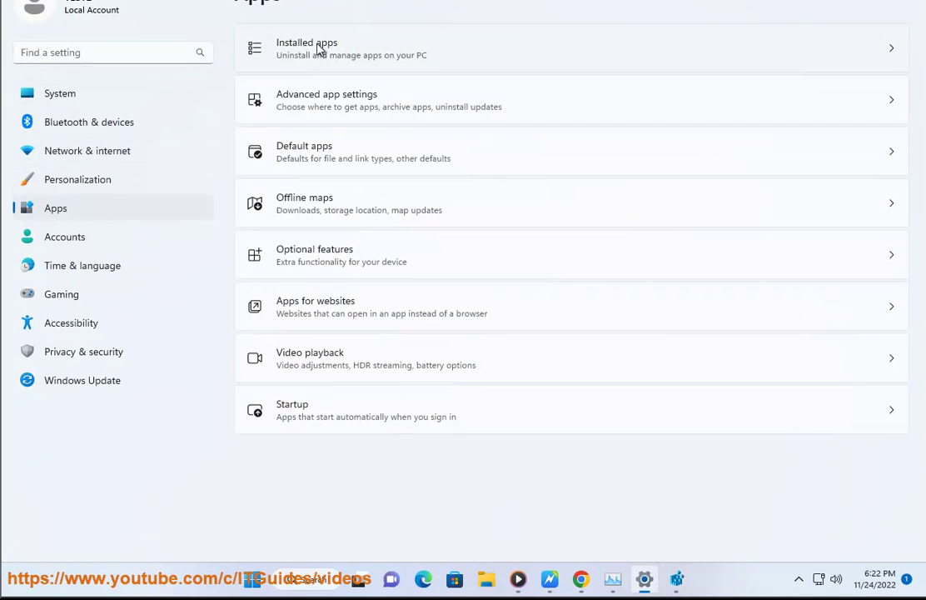
click(321, 41)
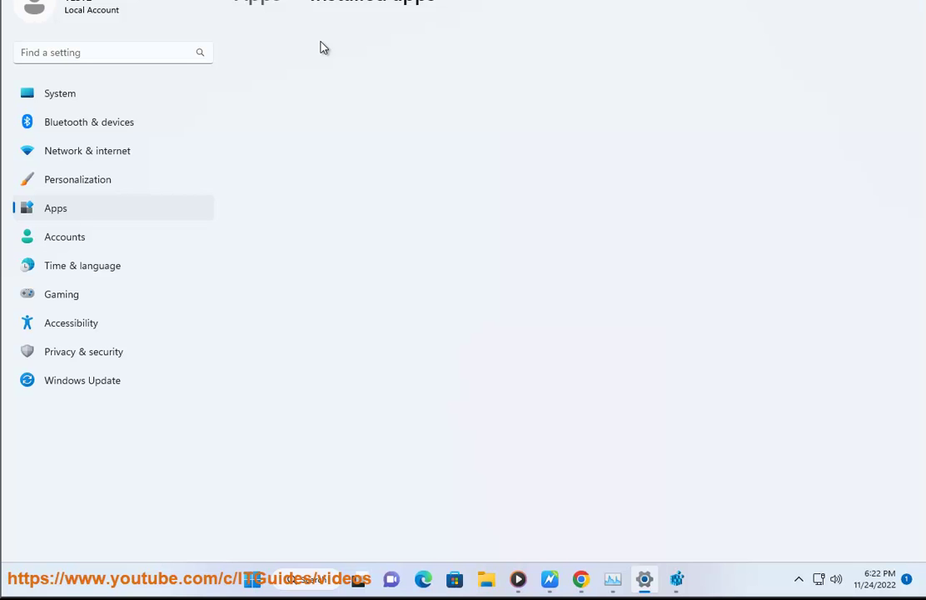
click(318, 31)
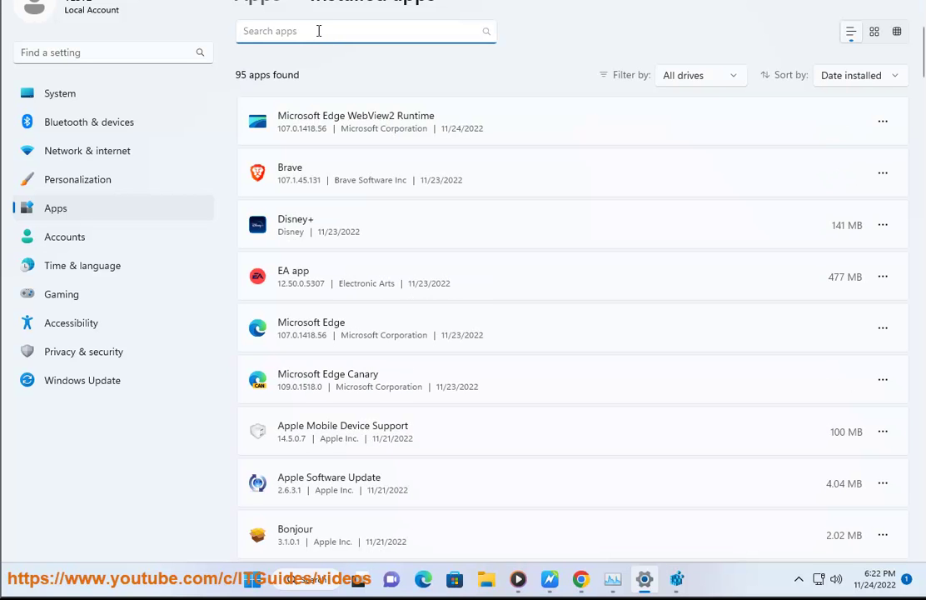
text(GOOGLE)
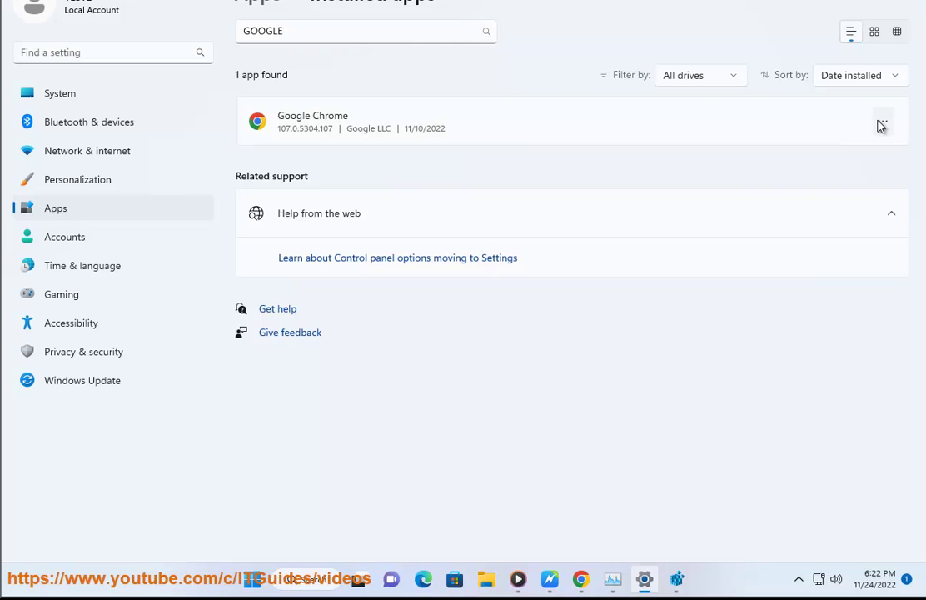
click(881, 126)
key(alt+Tab)
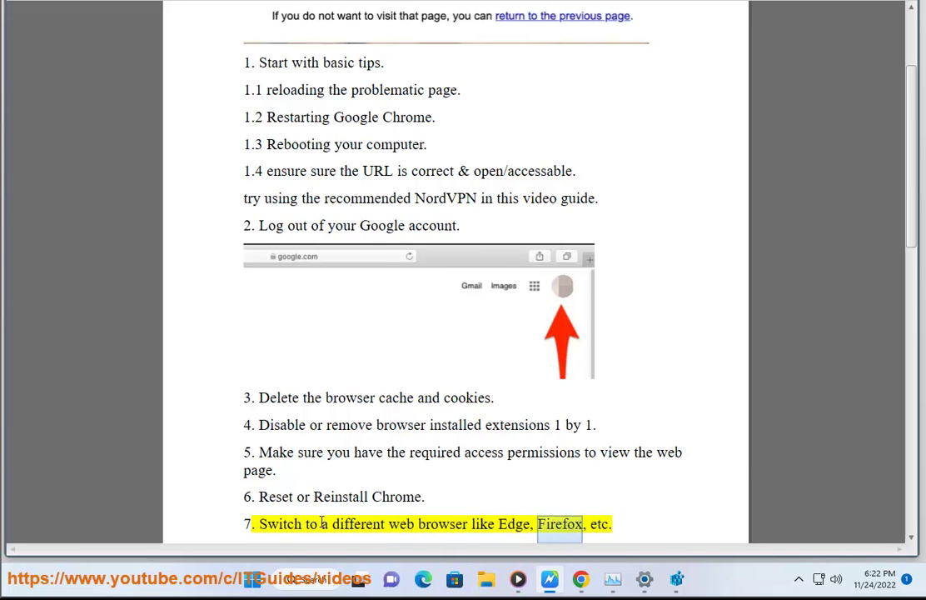
scroll(421, 354, down, 3)
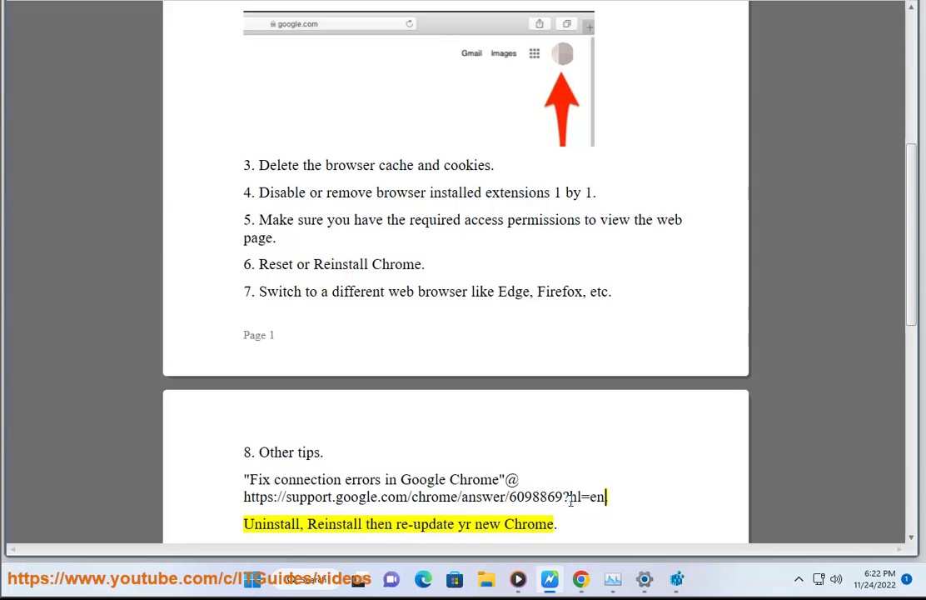
drag(606, 496, 236, 497)
key(ctrl+c)
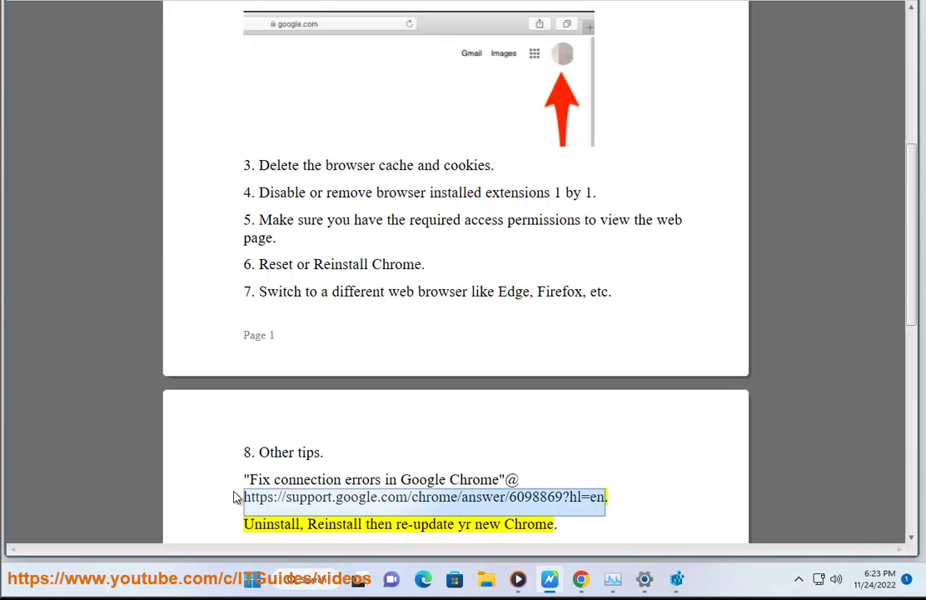
Switch to Chrome and load the copied Google support address in the second safe mode article's tab.
click(580, 579)
click(349, 26)
click(327, 52)
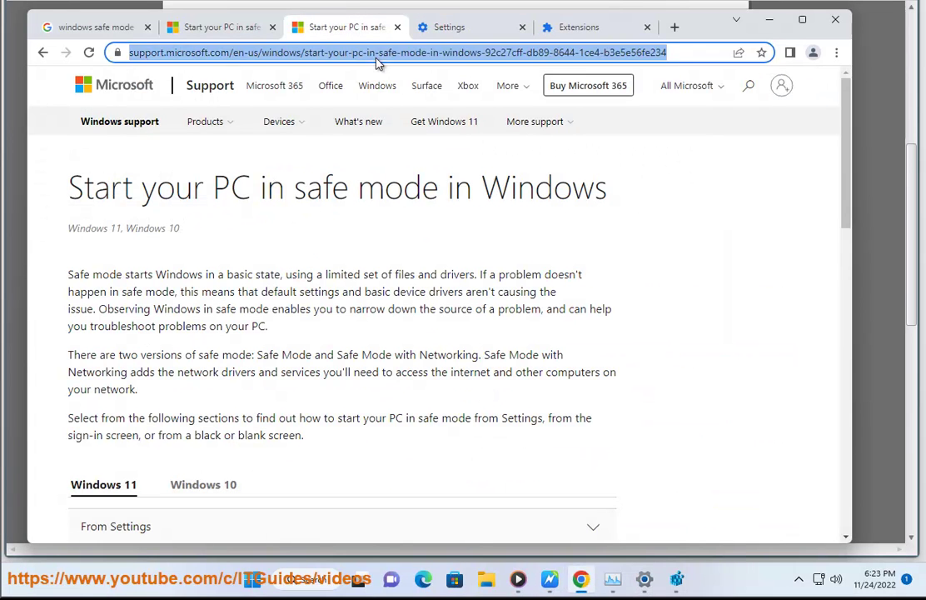
key(ctrl+v)
key(Return)
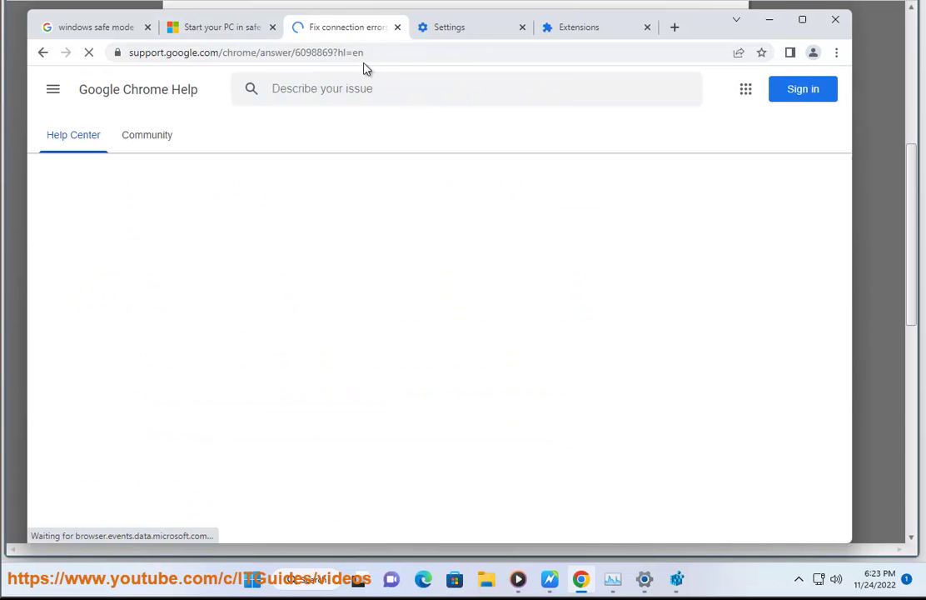
Highlight the "Fix connection errors" heading on the Google Chrome Help page and return to the guide document.
click(385, 52)
drag(304, 245, 74, 220)
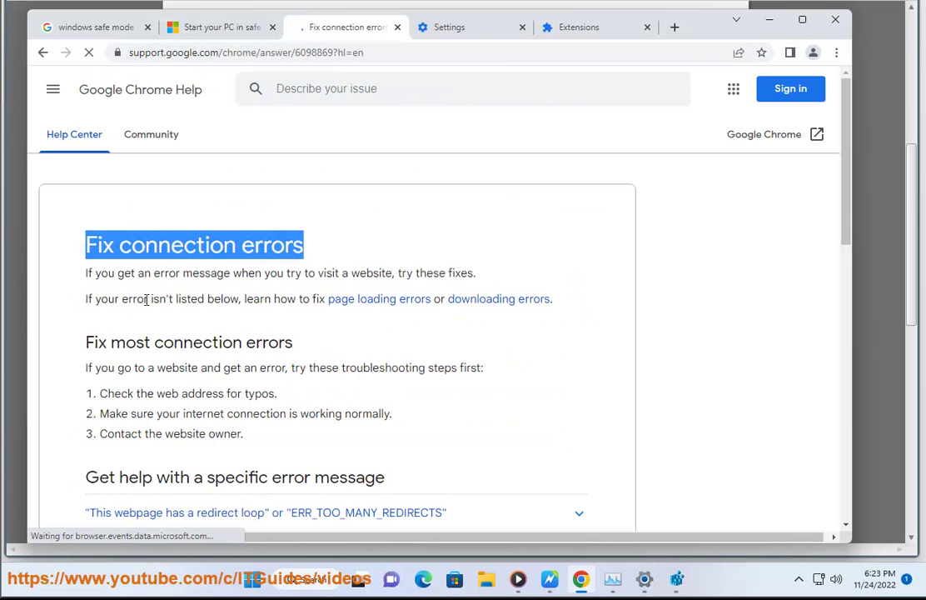
click(770, 27)
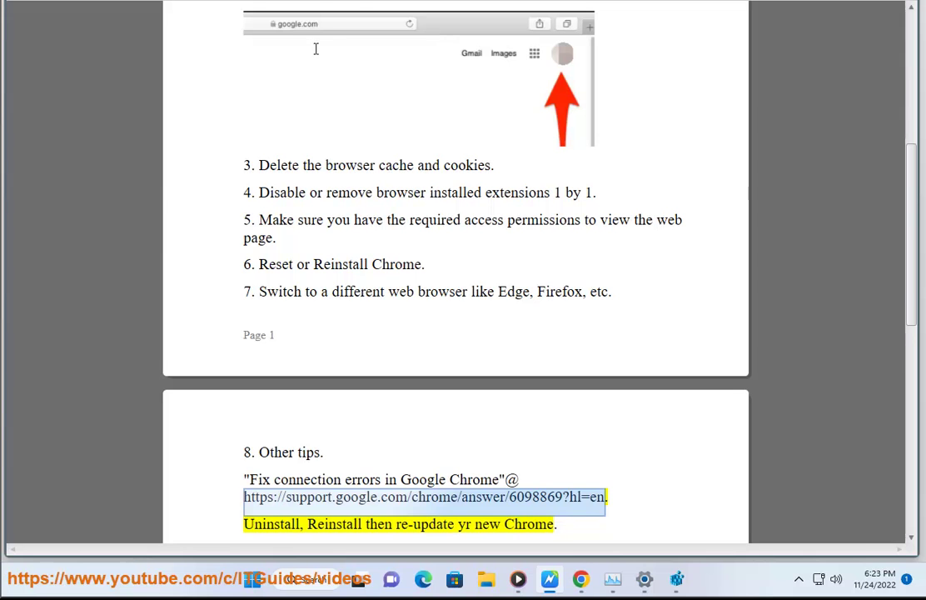